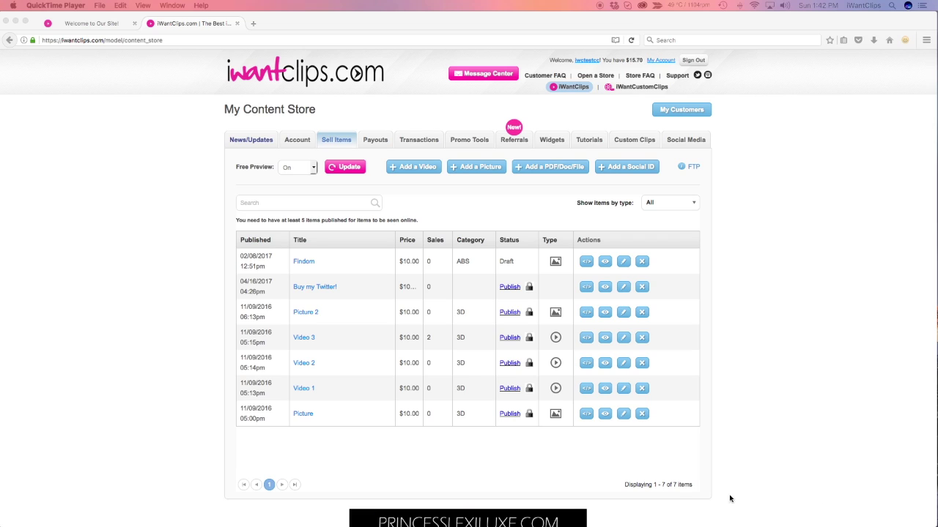
- Upload the third test file, iWantClipsTestFile4321, into a new Add a Video form
left_click(323, 142)
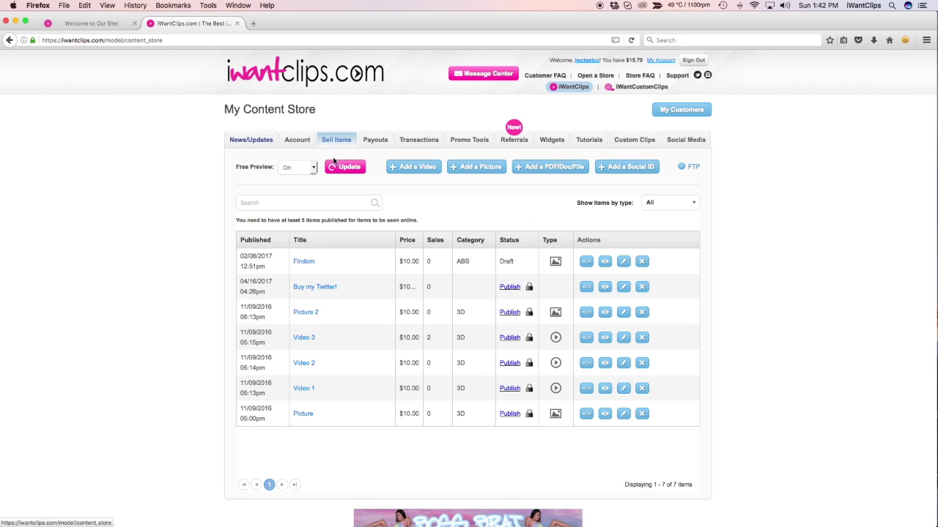
left_click(422, 171)
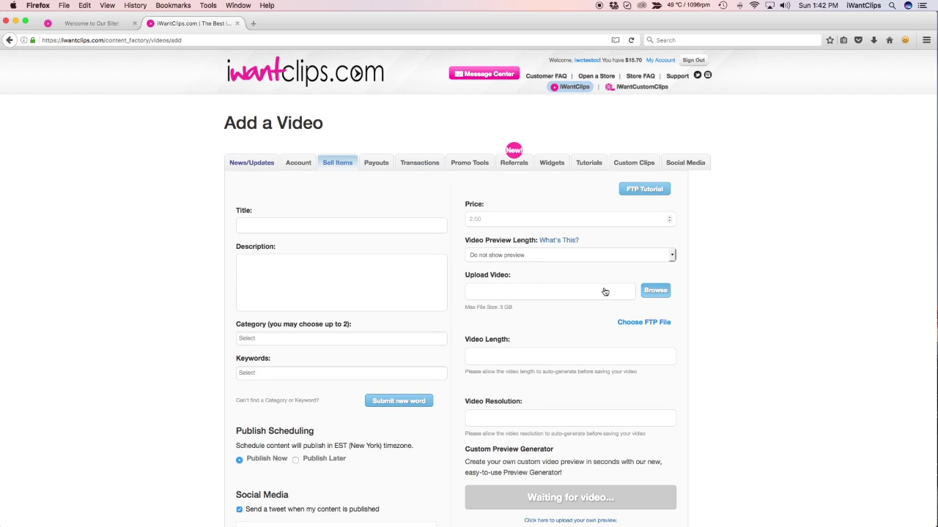
left_click(655, 291)
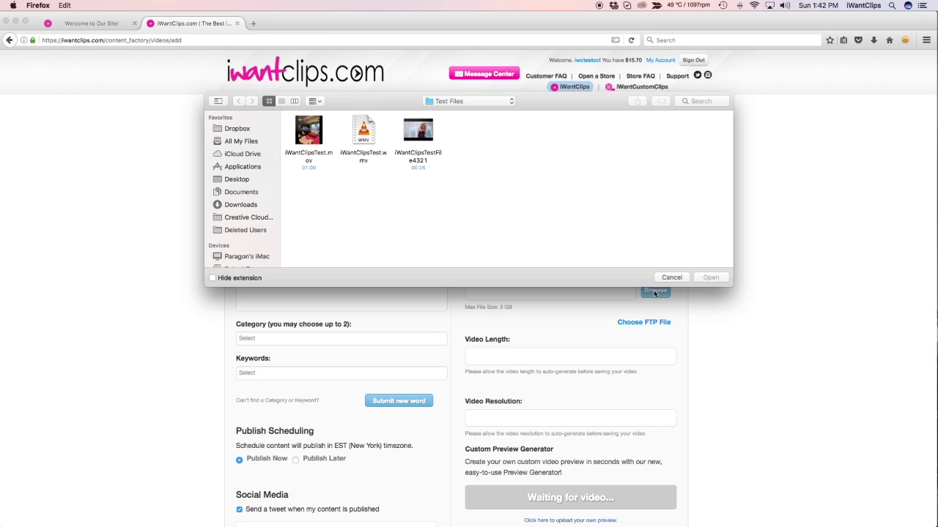
left_click(415, 160)
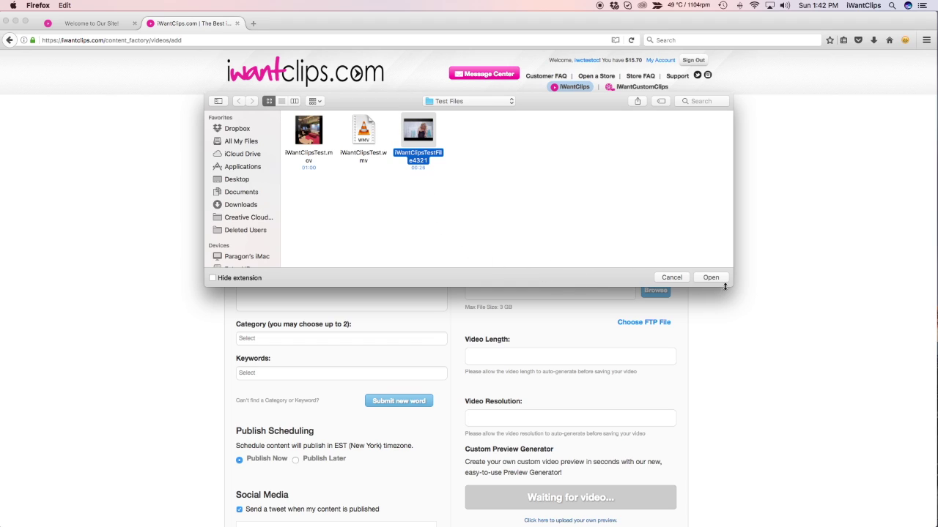
left_click(719, 278)
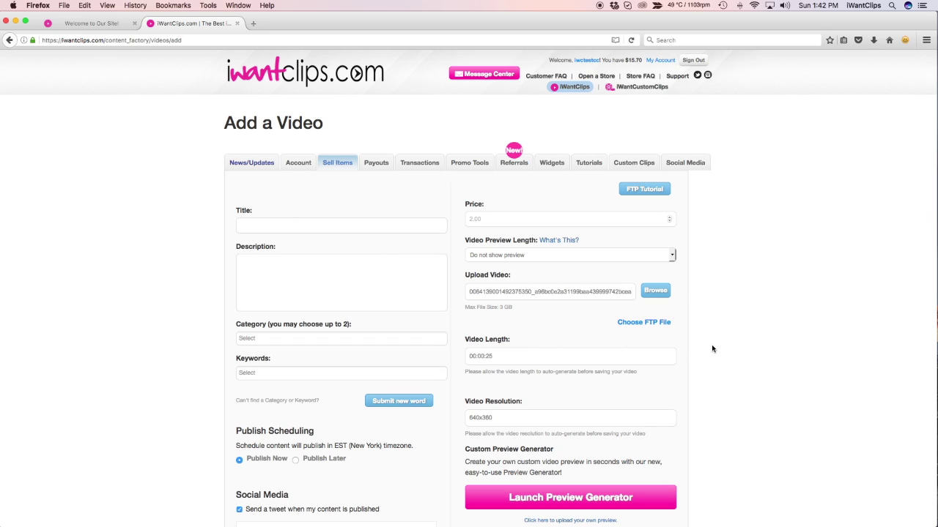
scroll(711, 348, "down", 2)
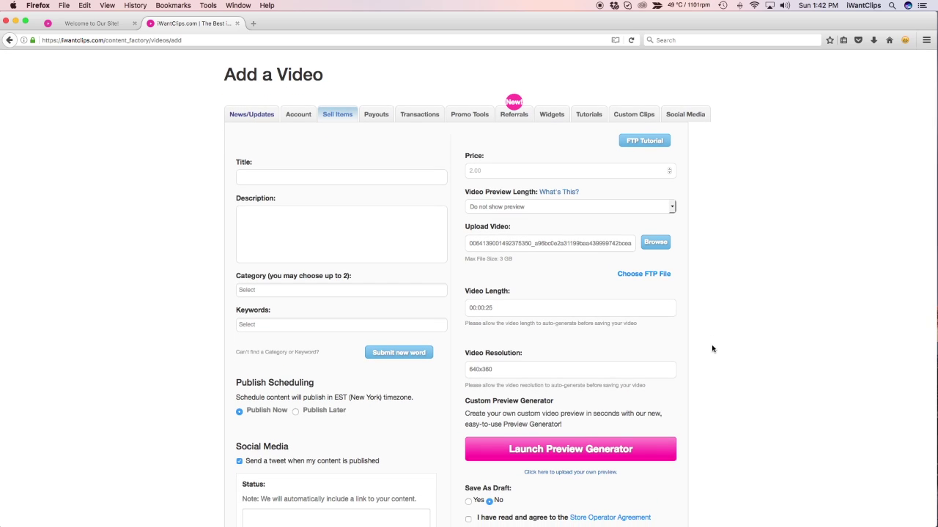
scroll(711, 348, "down", 5)
scroll(711, 349, "down", 1)
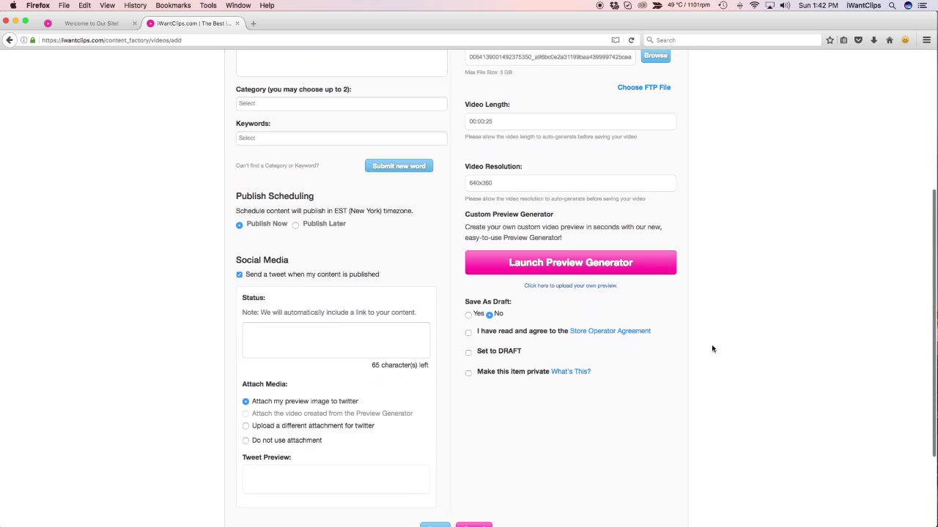
left_click(544, 287)
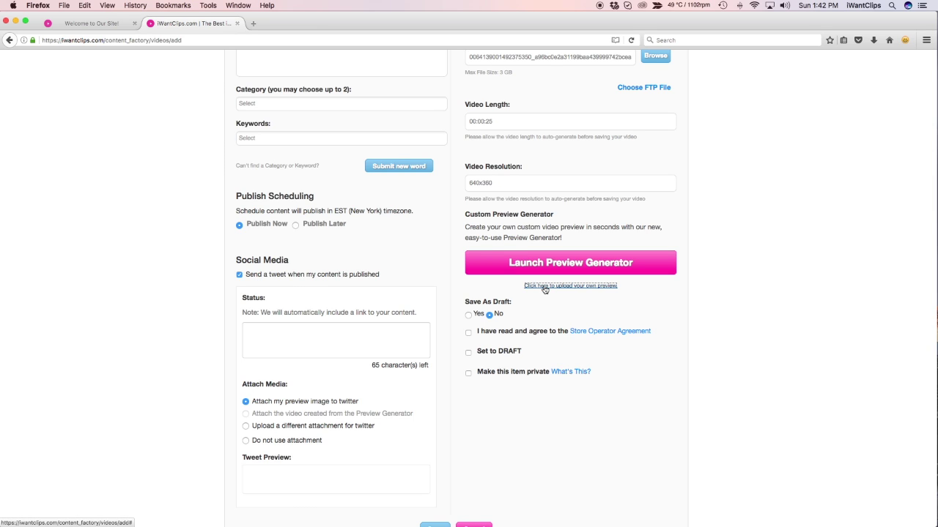
scroll(544, 289, "down", 5)
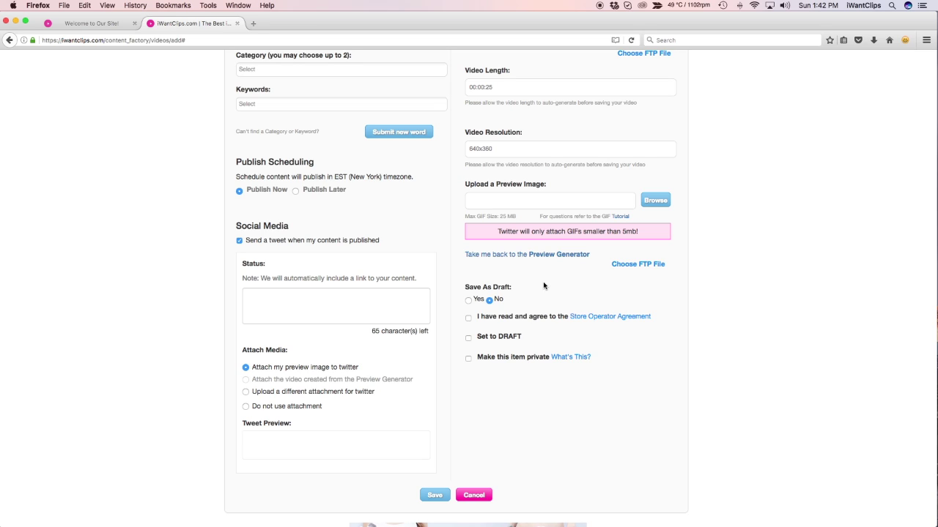
scroll(543, 258, "up", 1)
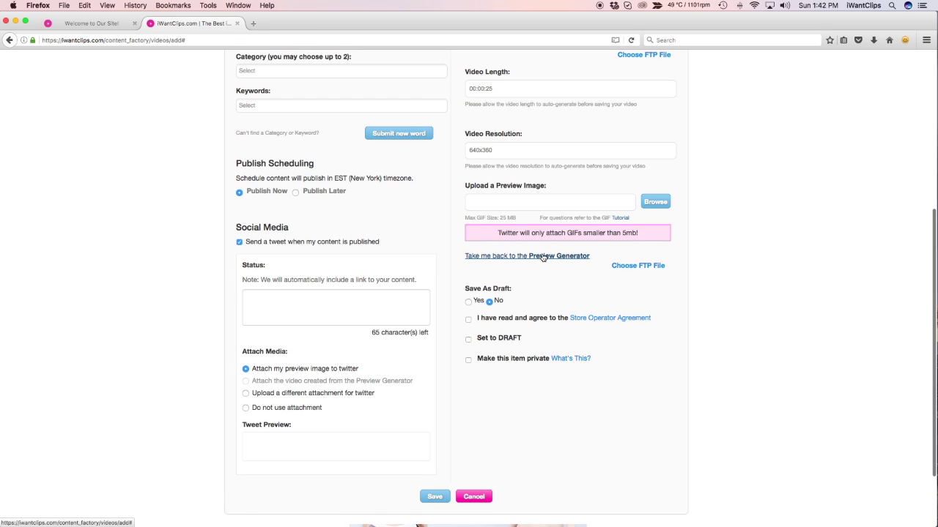
left_click(543, 256)
scroll(537, 260, "down", 5)
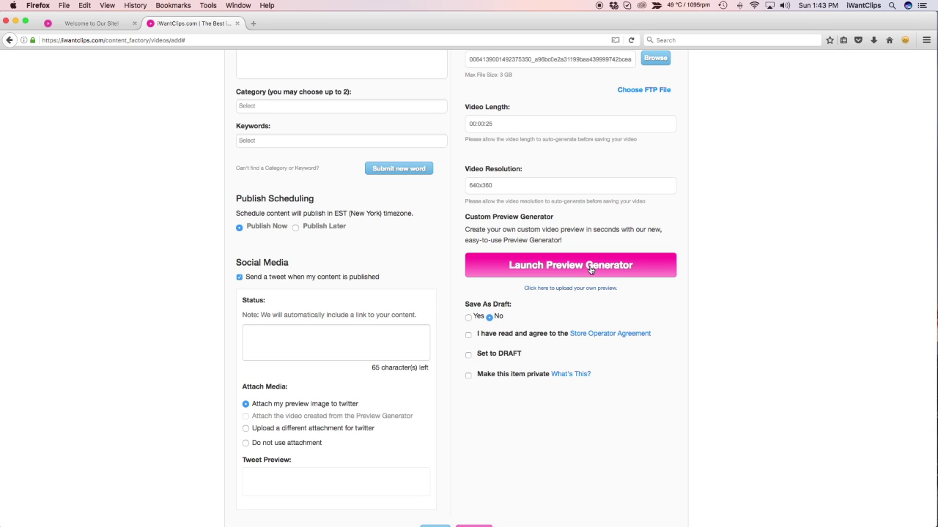
left_click(590, 270)
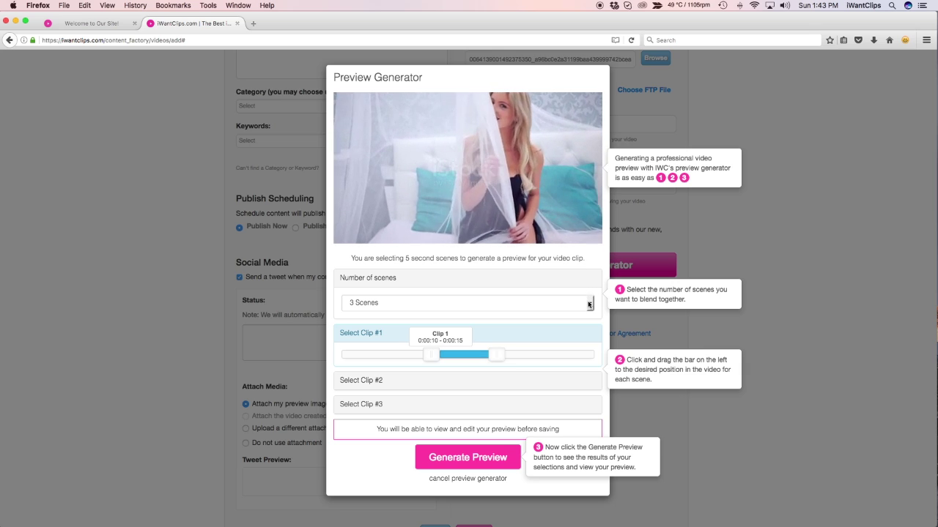
- Keep the preview at 3 scenes, moving clip 1 to 0:00:02–0:00:07 and shifting clip 2 earlier
left_click(588, 303)
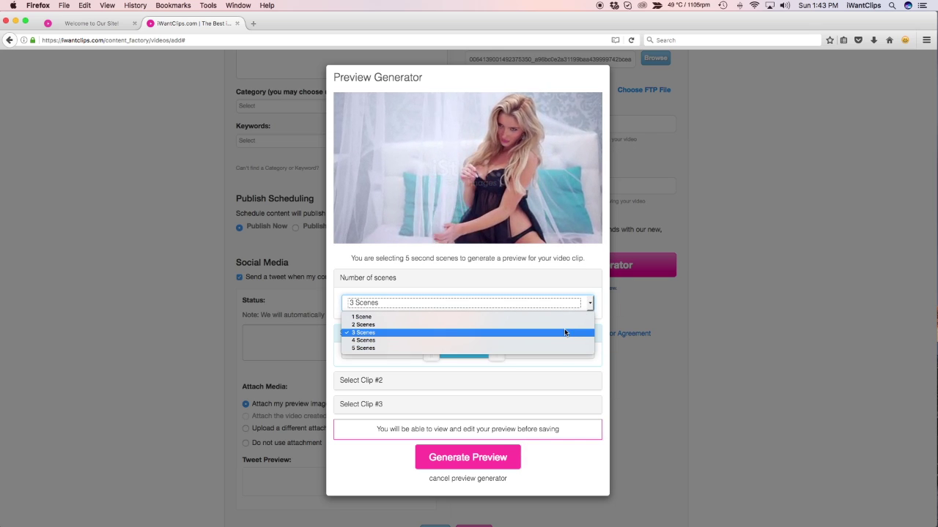
left_click(565, 333)
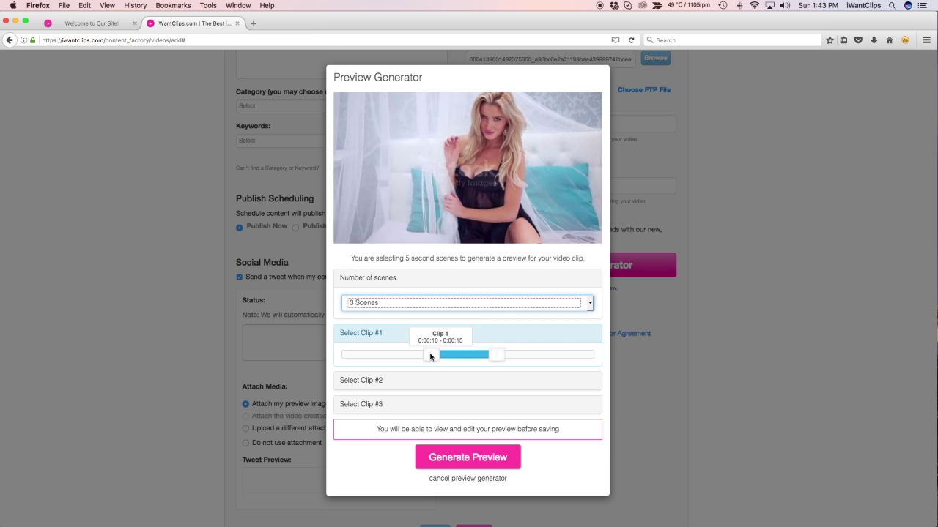
left_click_drag(431, 356, 358, 351)
left_click(356, 381)
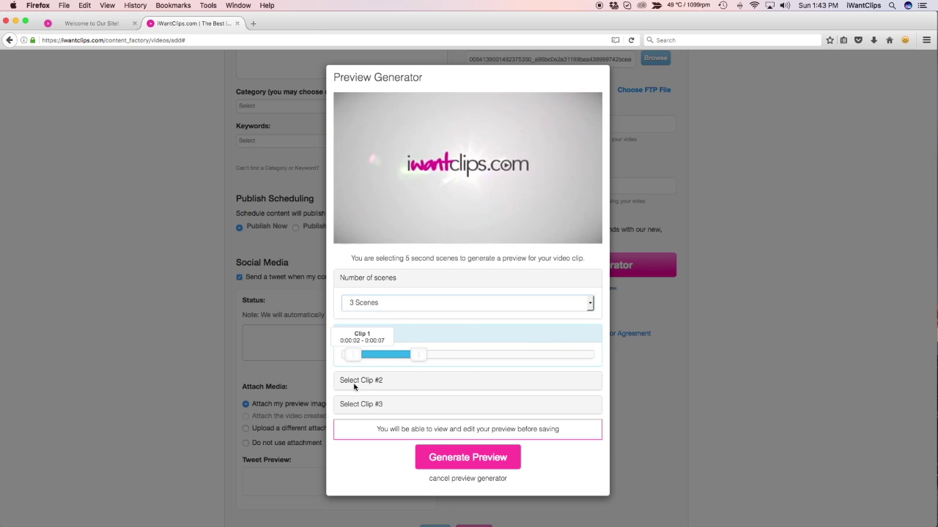
left_click_drag(432, 383, 516, 409)
left_click(420, 405)
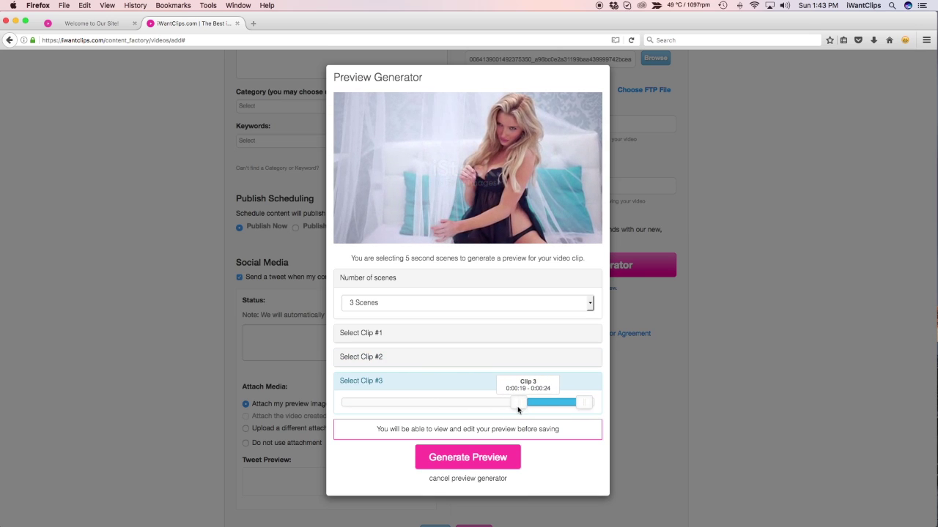
- Generate the three-scene preview and save it for the video
left_click(509, 454)
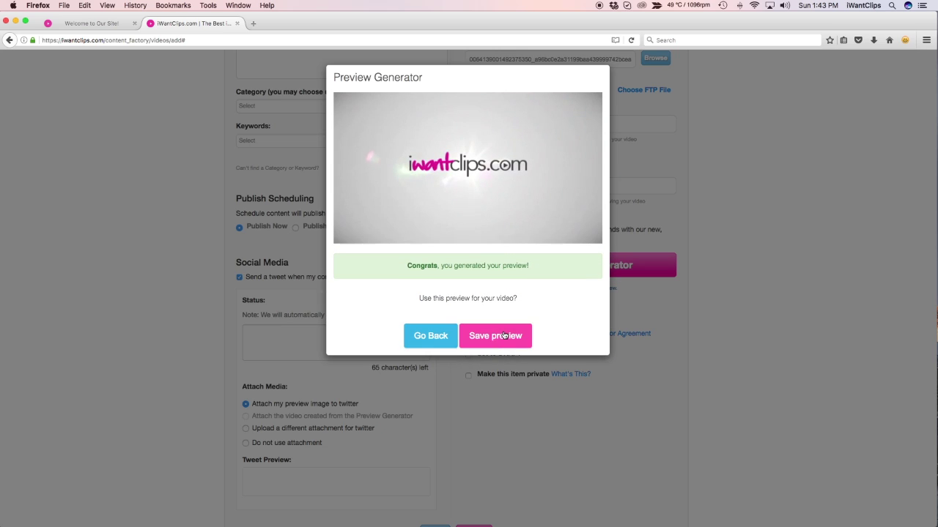
left_click(503, 336)
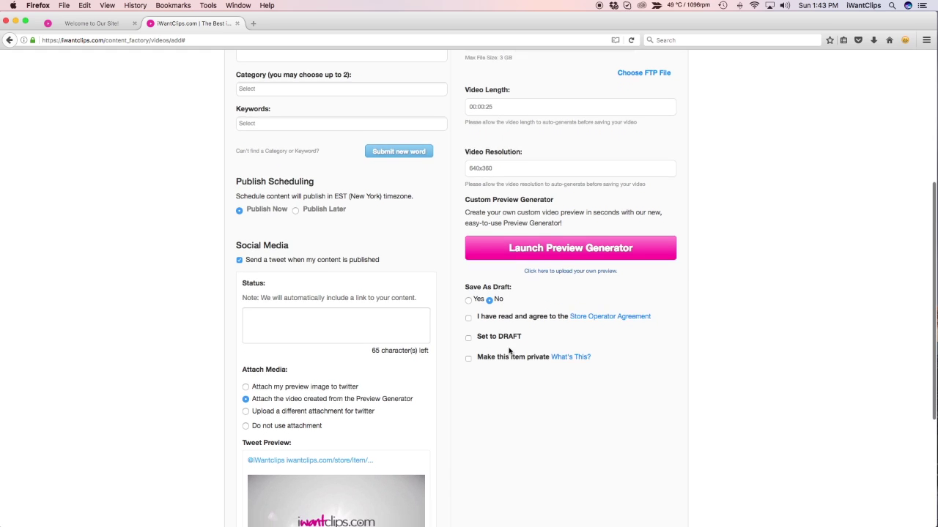
scroll(509, 351, "down", 3)
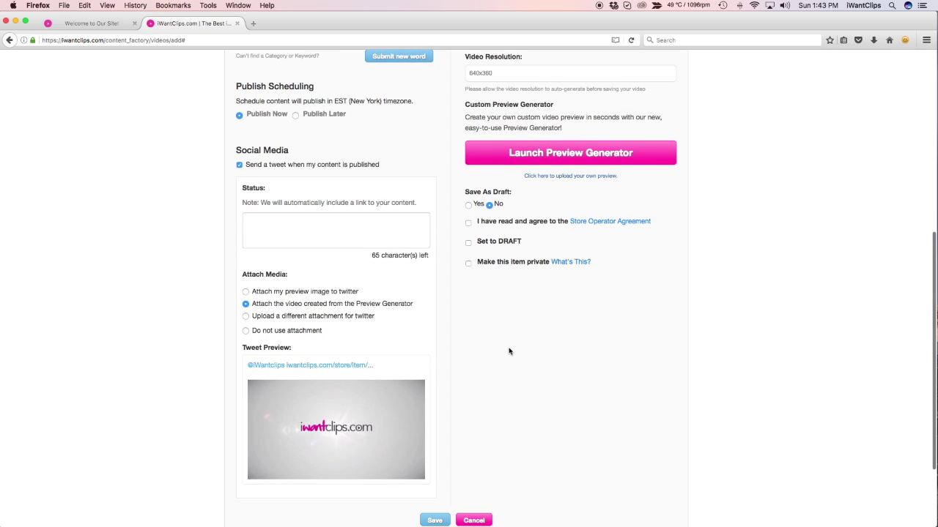
- Enter Findom as the video title
scroll(510, 351, "down", 1)
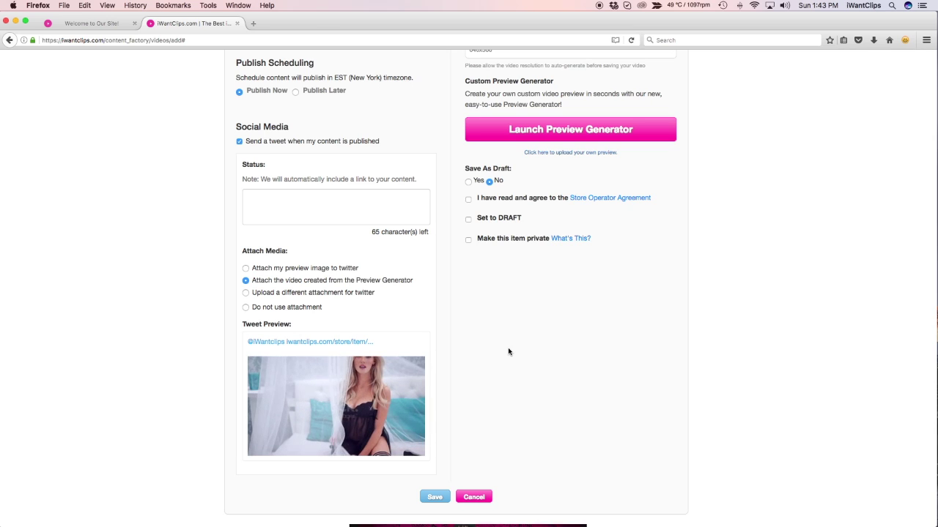
scroll(504, 350, "up", 10)
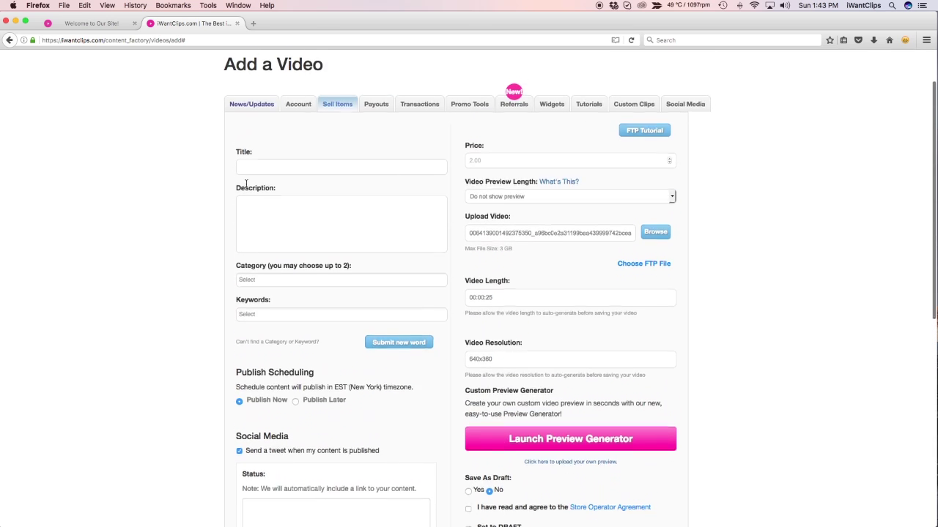
left_click(246, 169)
type("F")
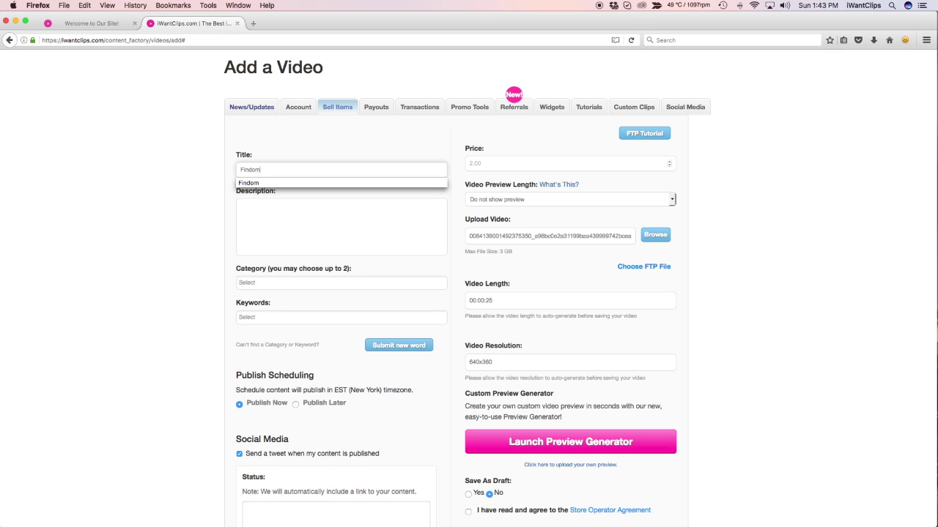
type("indom")
key("Tab")
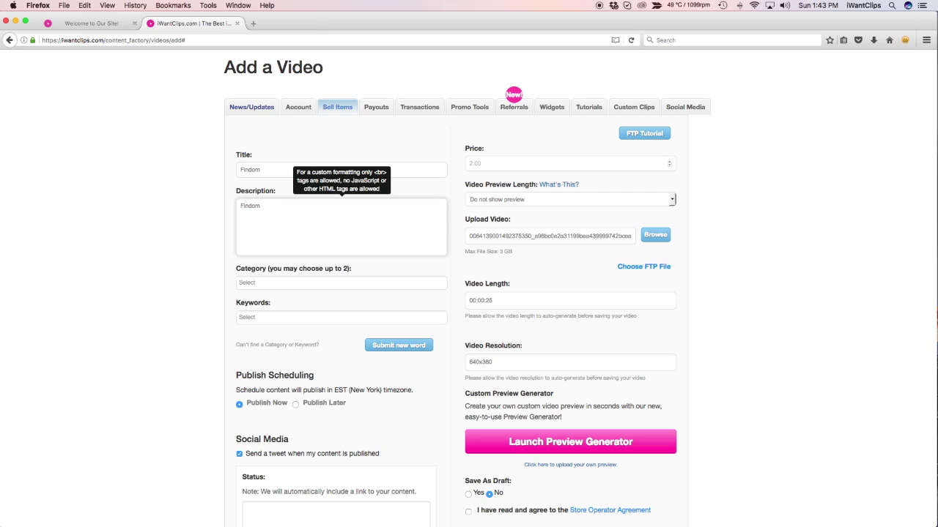
- Set the category and keyword to 3D and the price to 10.00
left_click(267, 283)
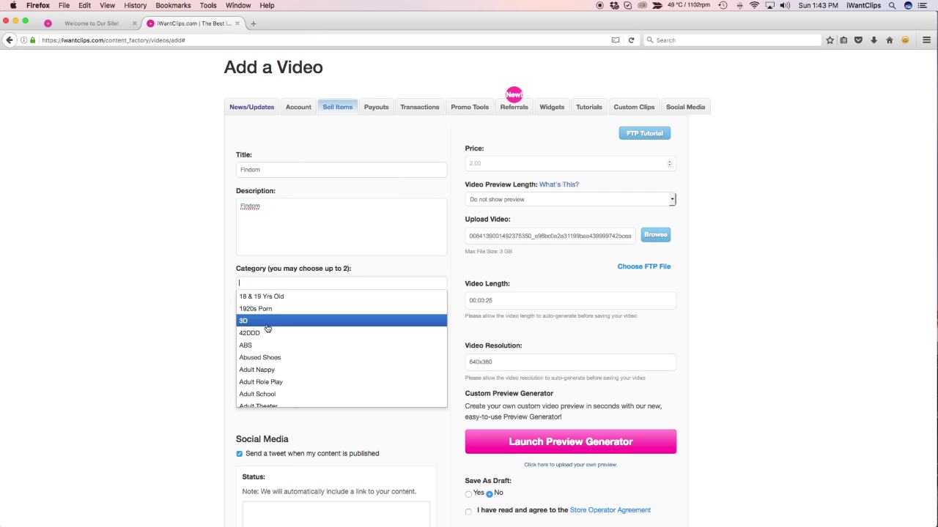
left_click(267, 321)
left_click(269, 319)
left_click(266, 356)
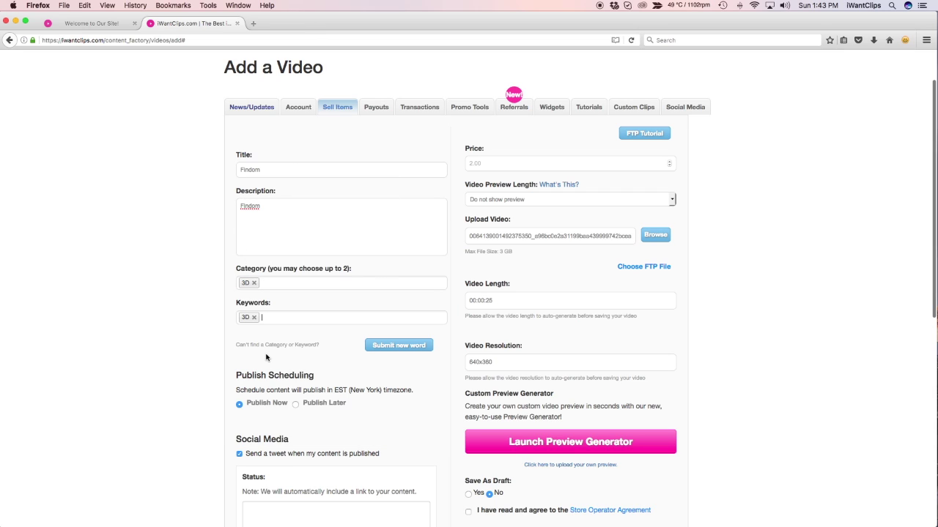
left_click(550, 164)
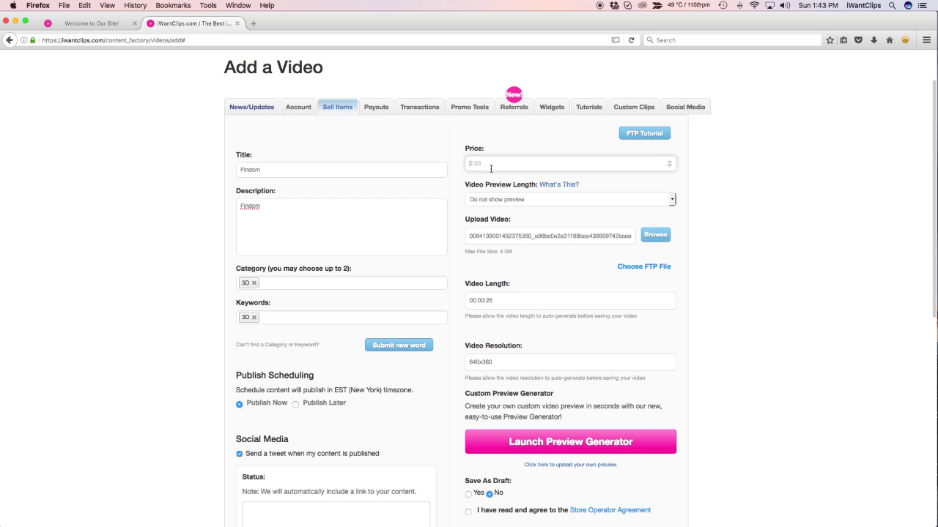
type("10")
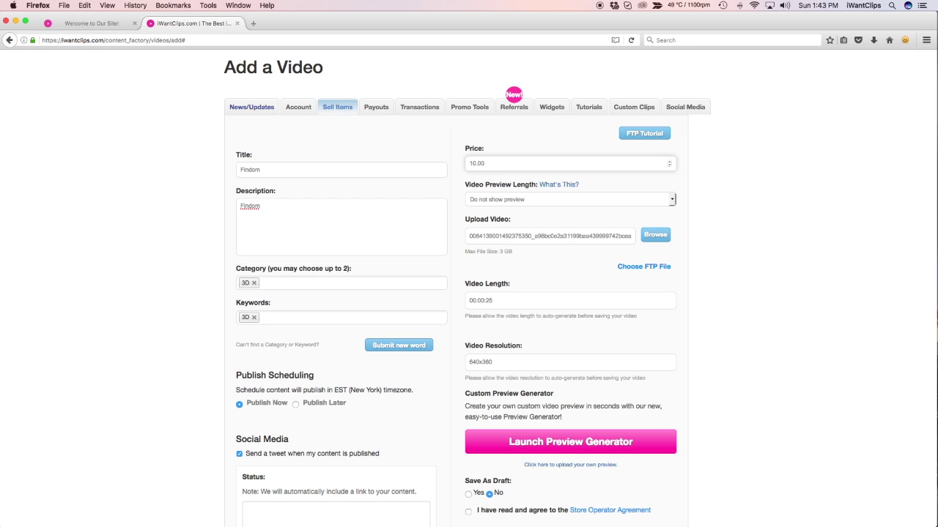
left_click(733, 170)
scroll(734, 167, "down", 4)
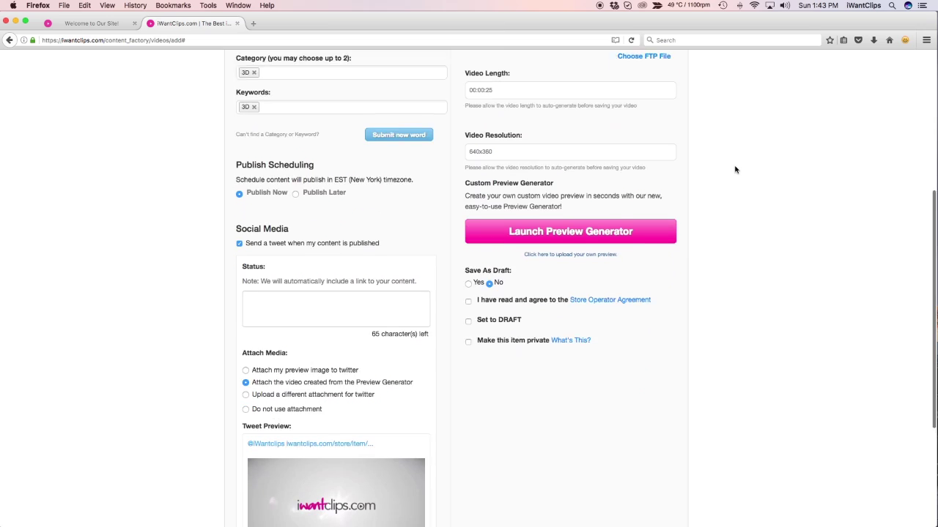
left_click(295, 146)
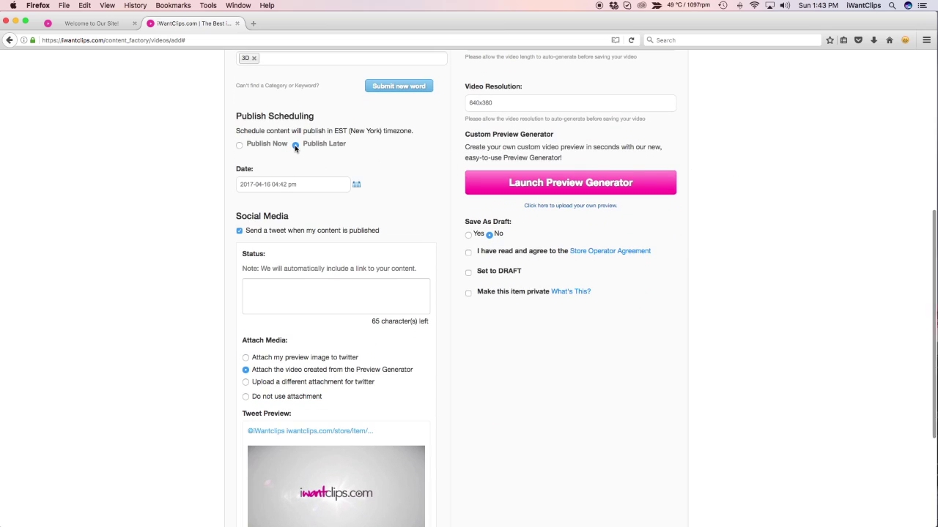
left_click(356, 187)
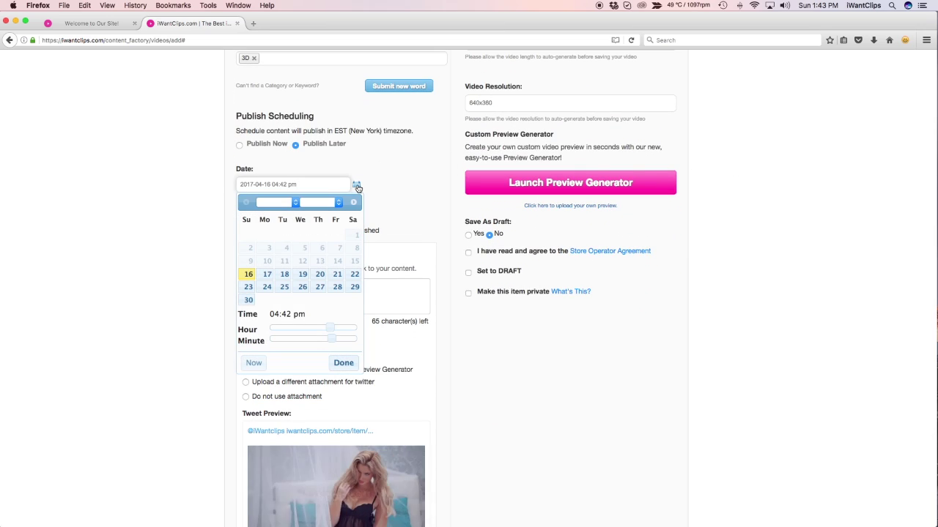
left_click(295, 202)
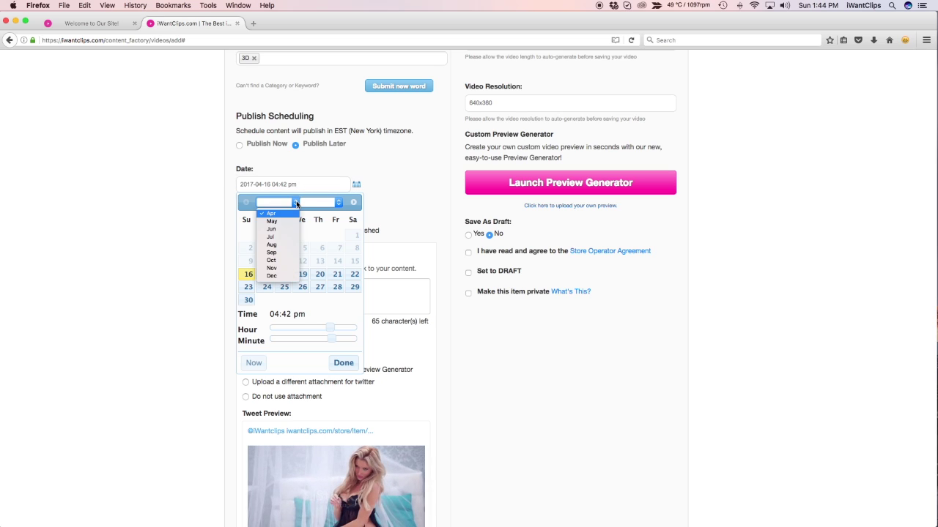
key("Escape")
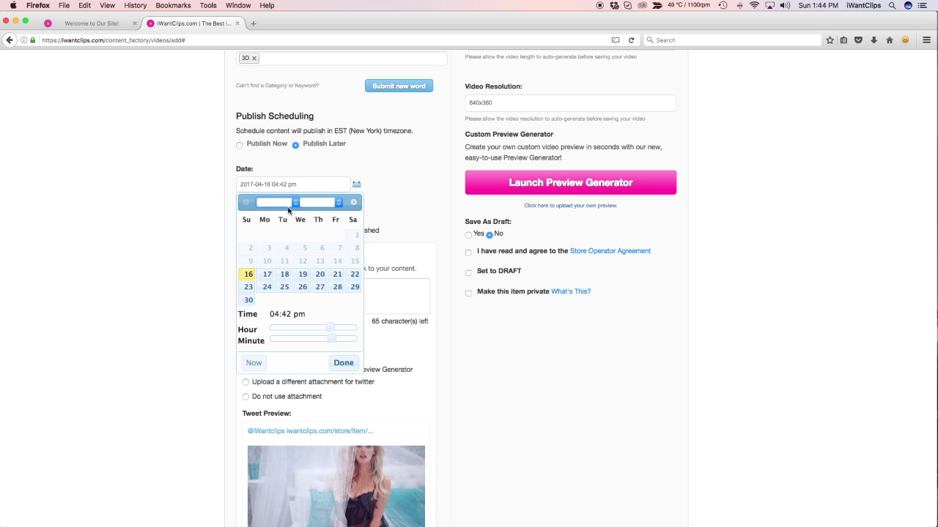
left_click(329, 205)
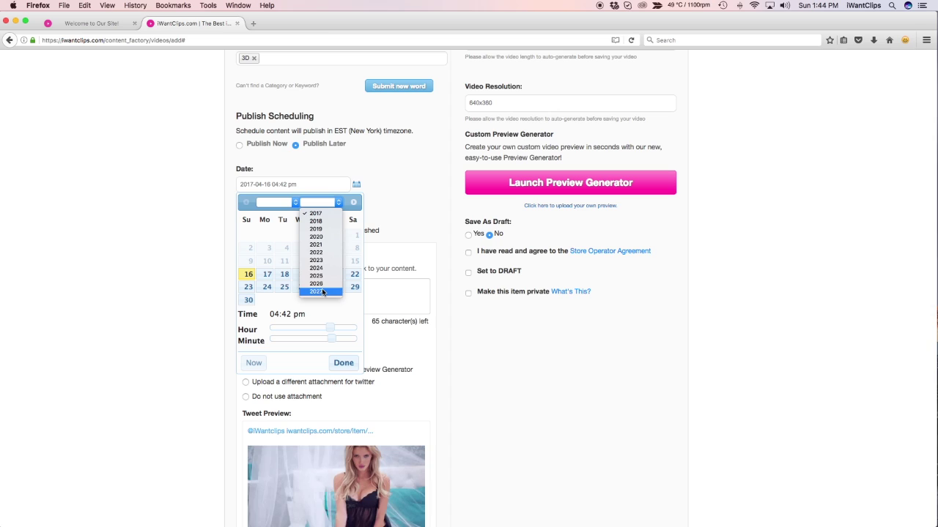
left_click(323, 213)
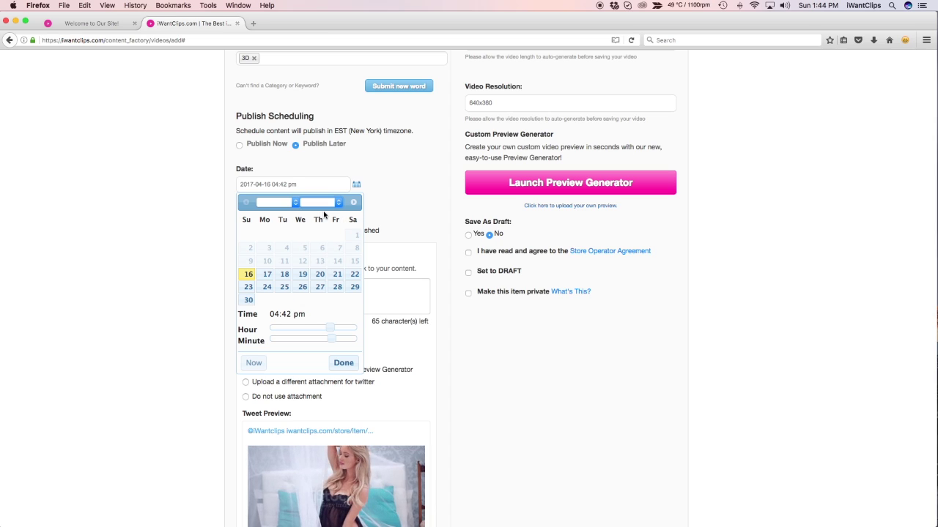
mouse_move(329, 328)
left_mouse_down()
mouse_move(301, 329)
mouse_move(318, 340)
left_mouse_up()
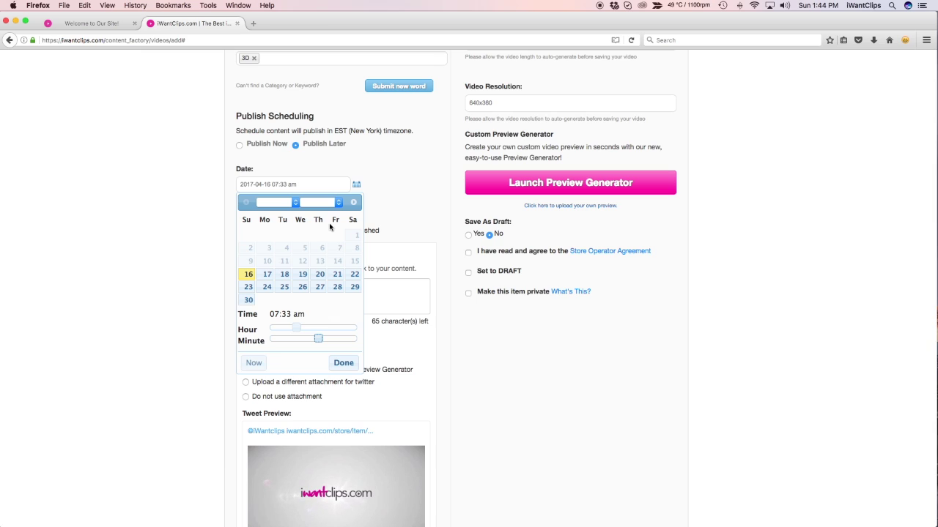
left_click(344, 363)
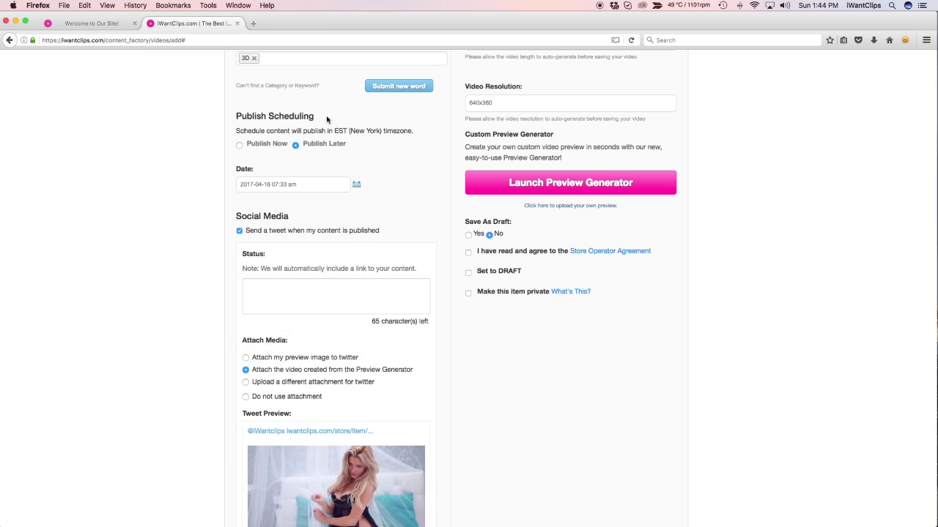
left_click(239, 145)
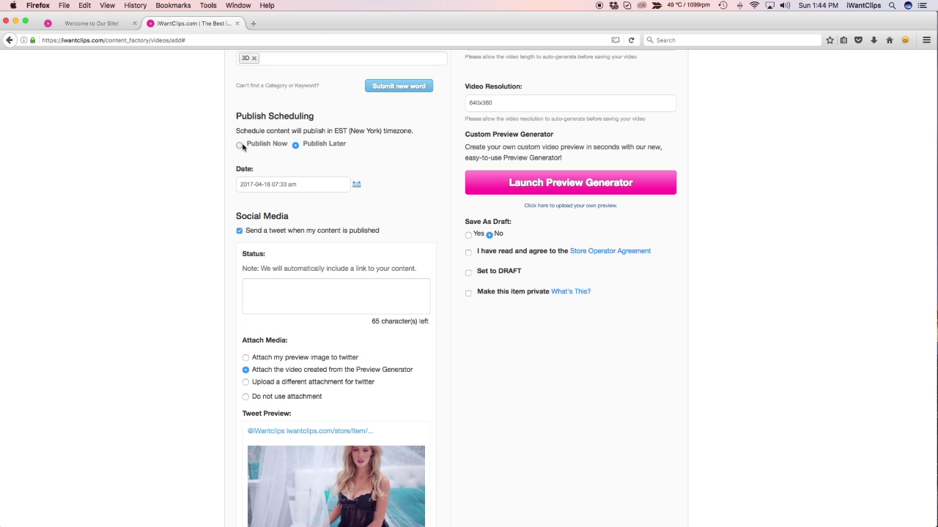
- Write the tweet status 'Check out my store on iWantClips! #Findom'
left_click(364, 258)
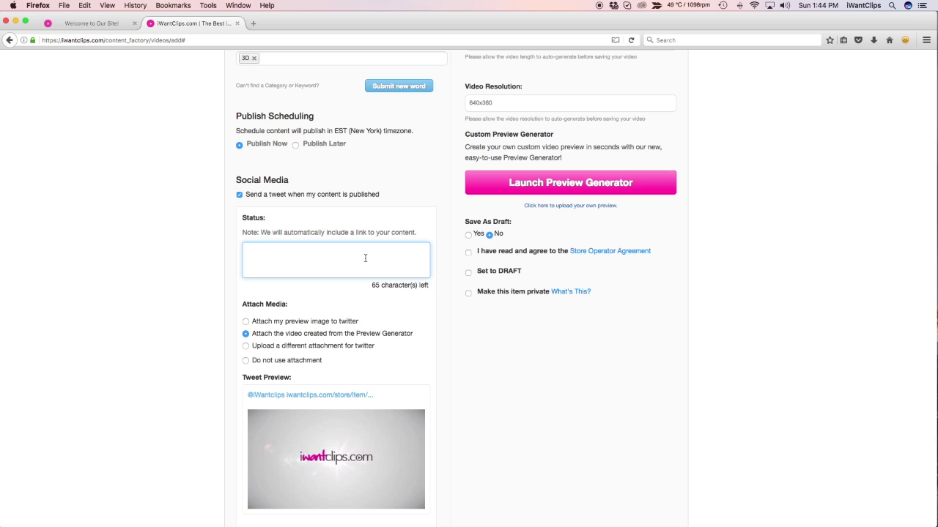
type("Check")
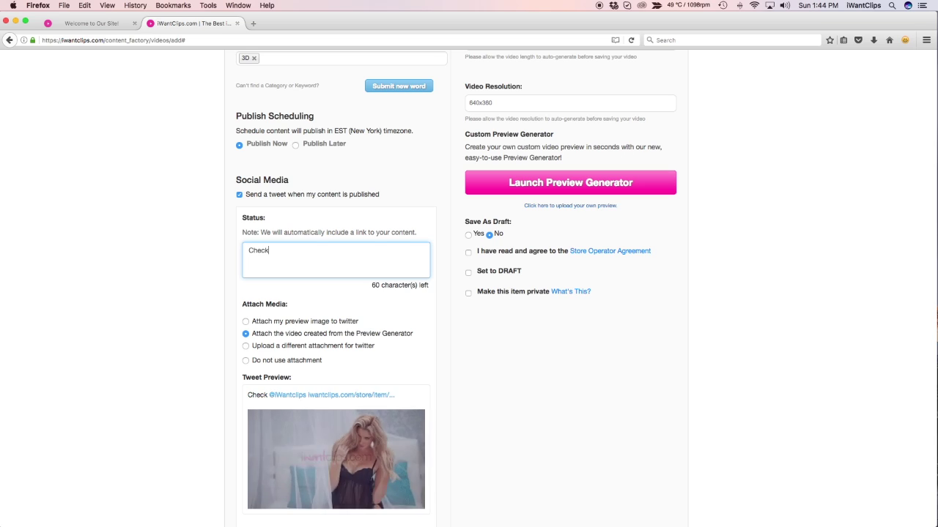
type(" out my store i")
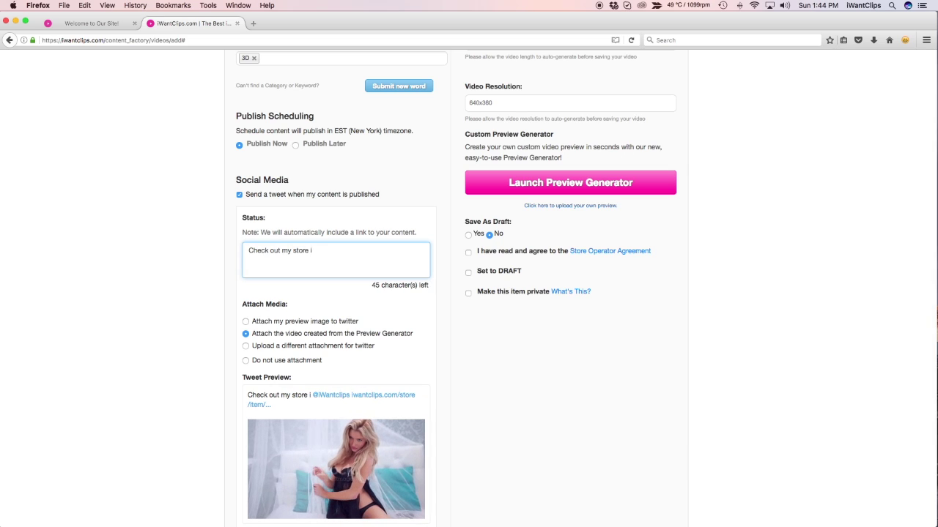
key("BackSpace")
type("on iW")
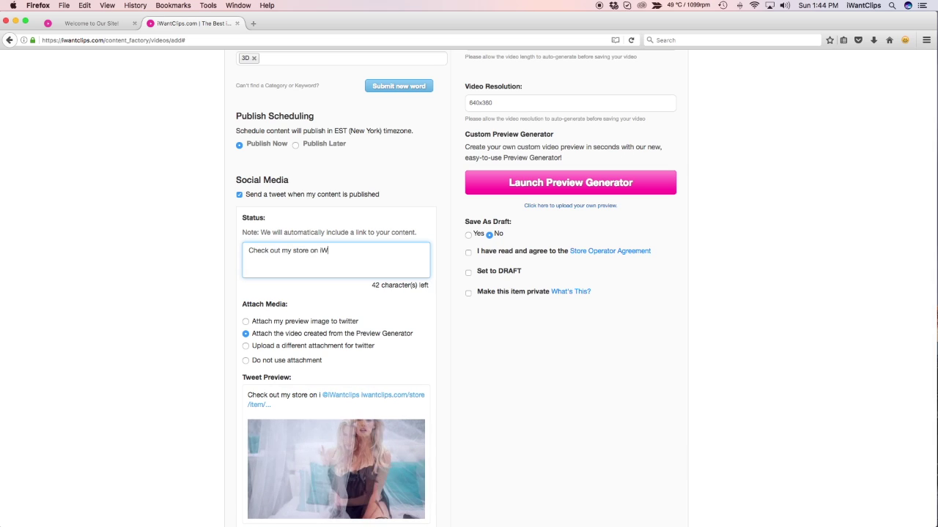
type("antClips!")
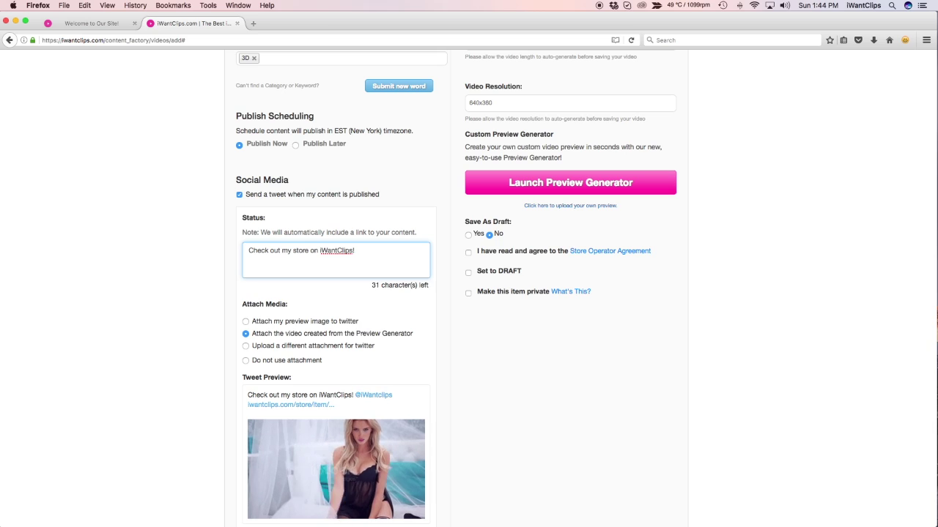
type(" #Findom")
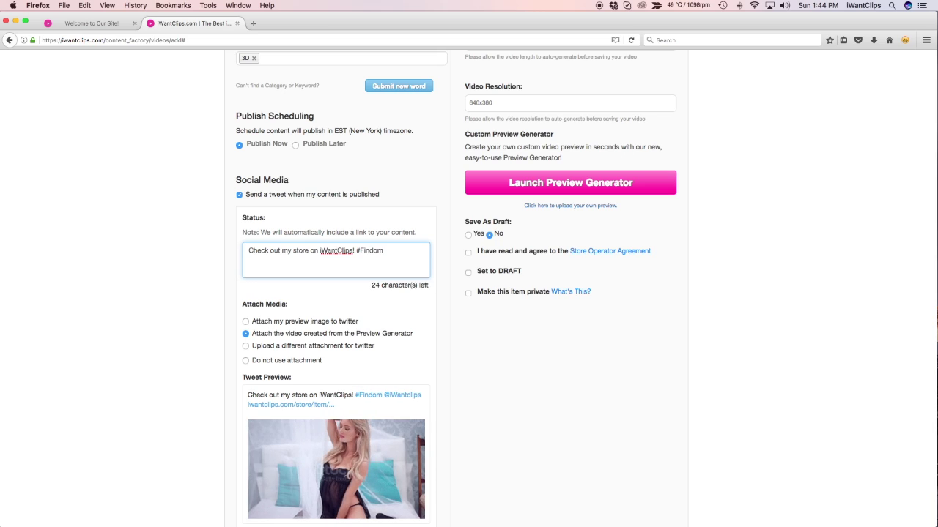
left_click(447, 256)
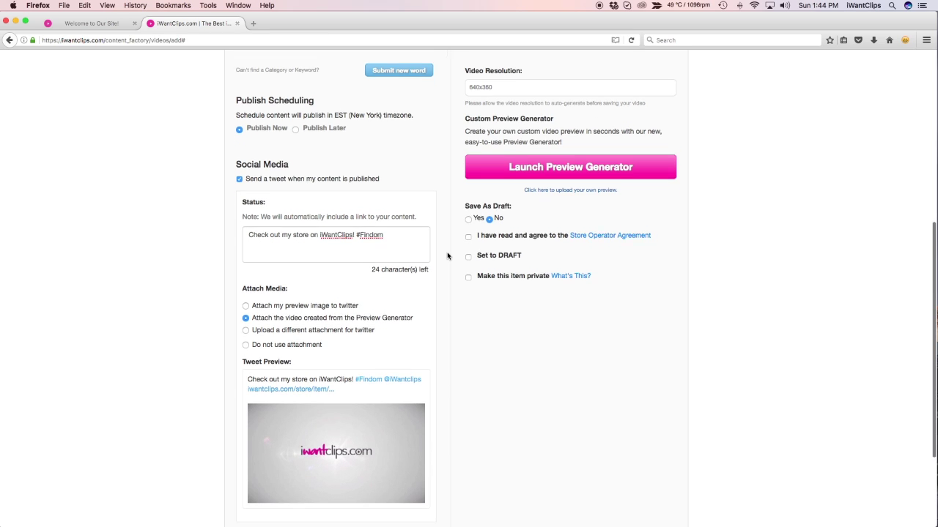
scroll(447, 256, "down", 4)
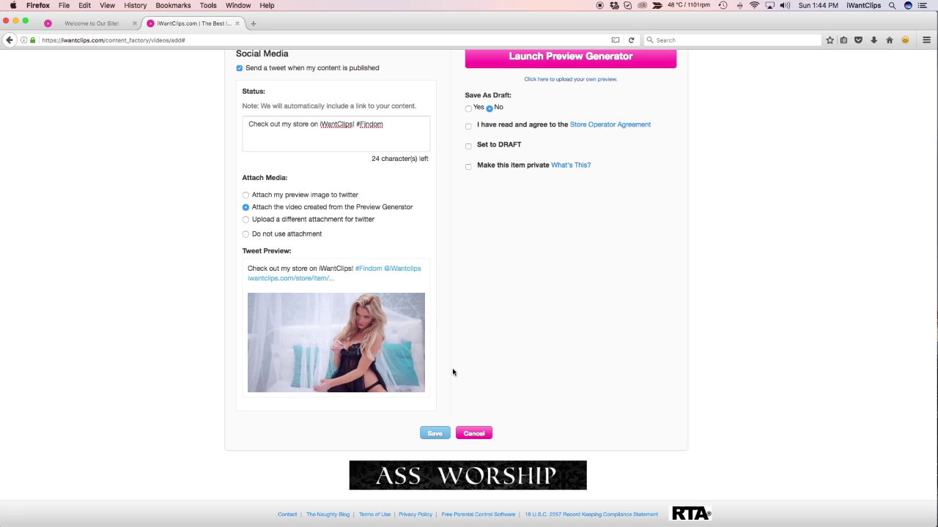
scroll(737, 377, "up", 10)
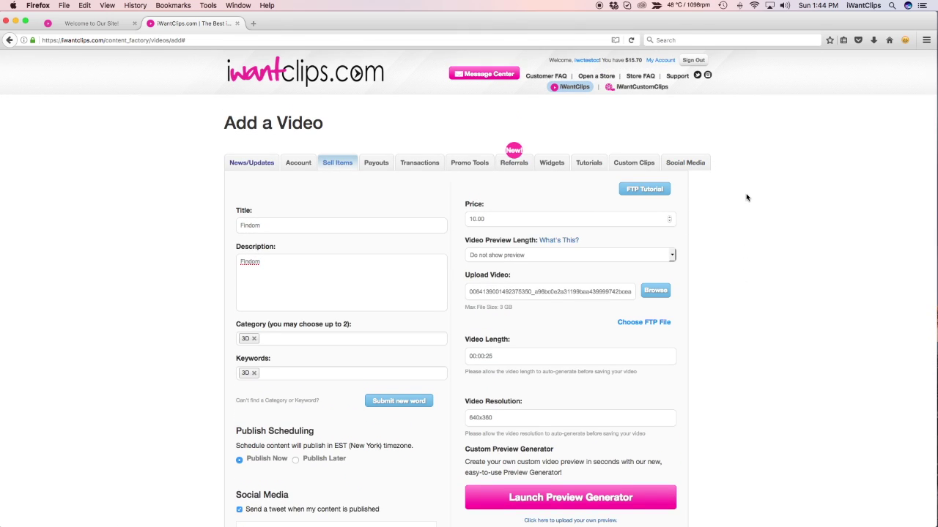
scroll(747, 198, "down", 8)
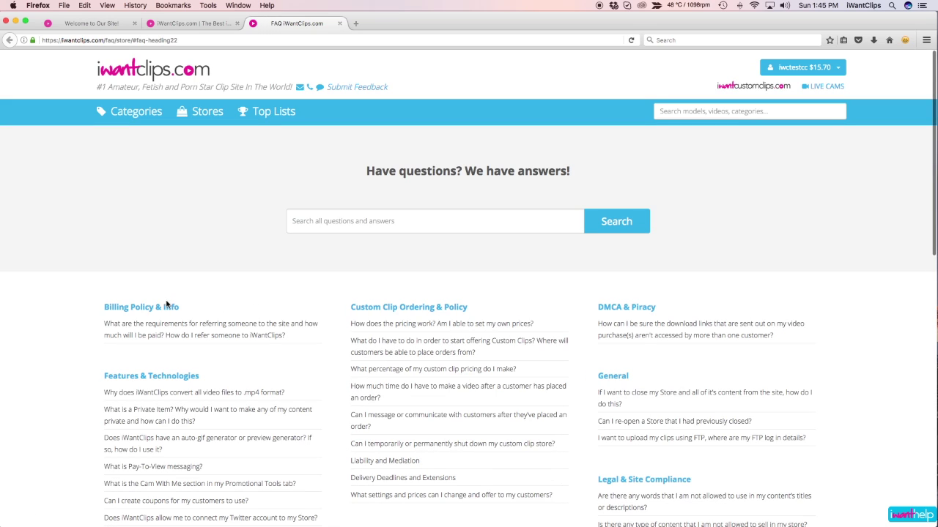
left_click(164, 410)
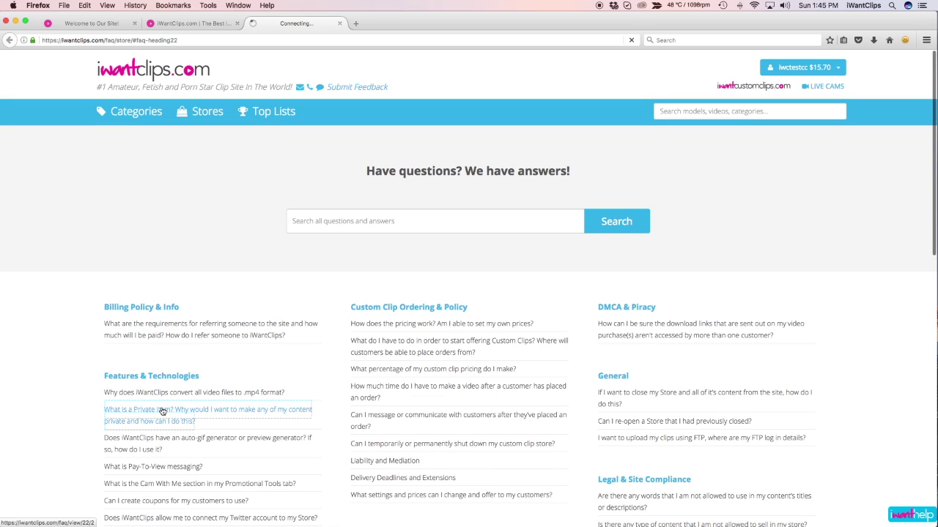
scroll(164, 408, "down", 3)
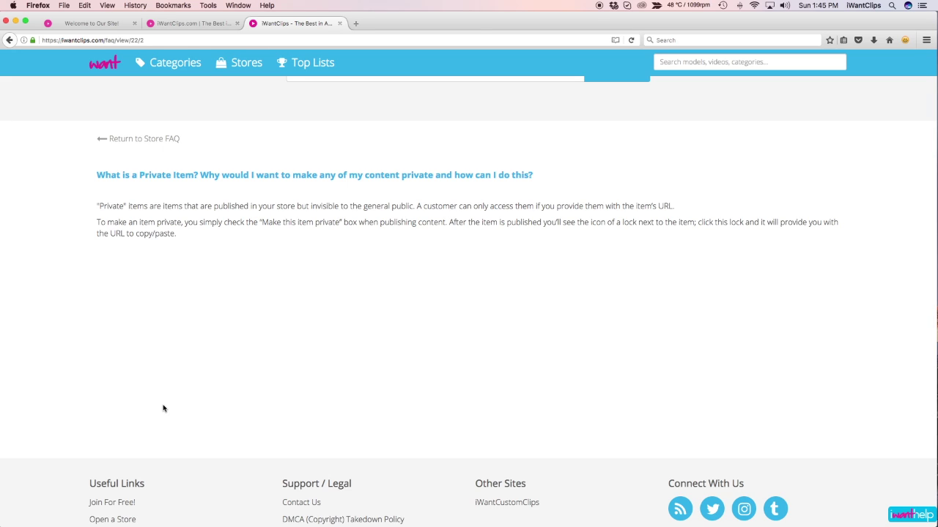
scroll(200, 234, "up", 1)
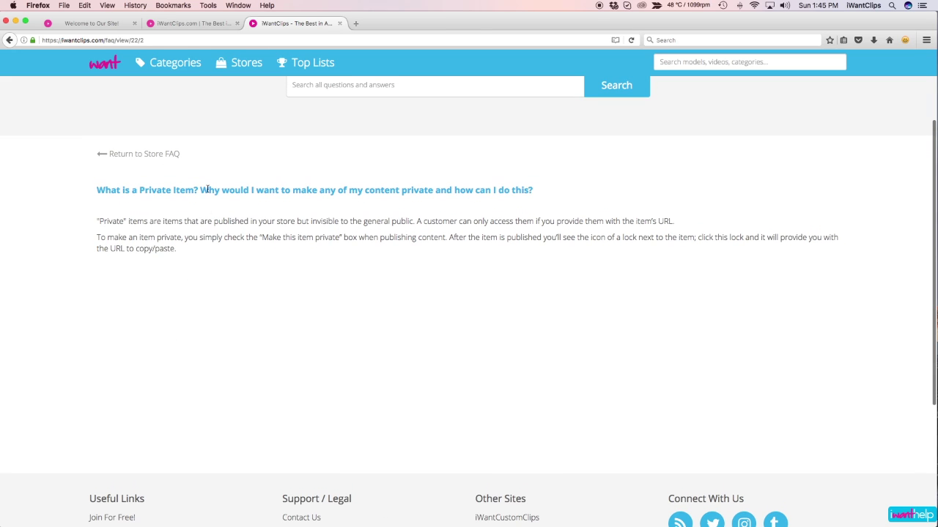
left_click(180, 23)
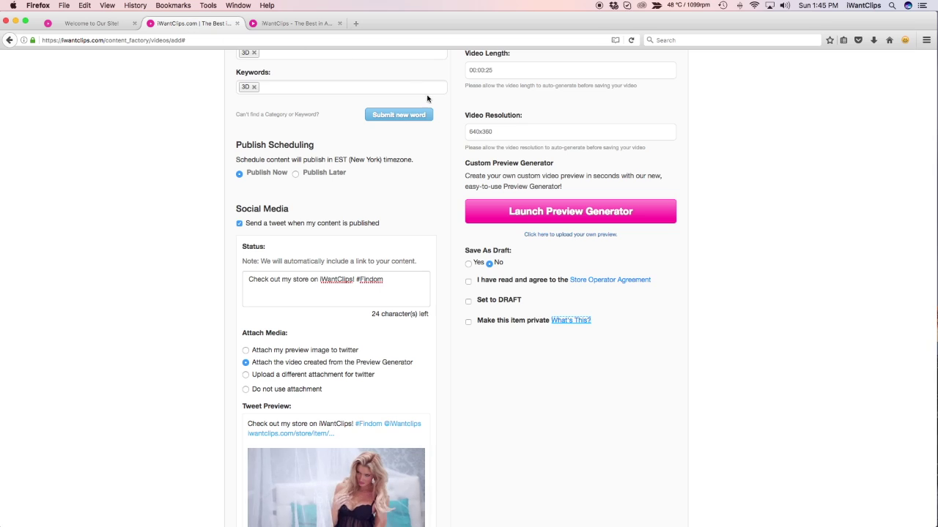
- Tick the Store Operator Agreement checkbox and save the new video
left_click(468, 282)
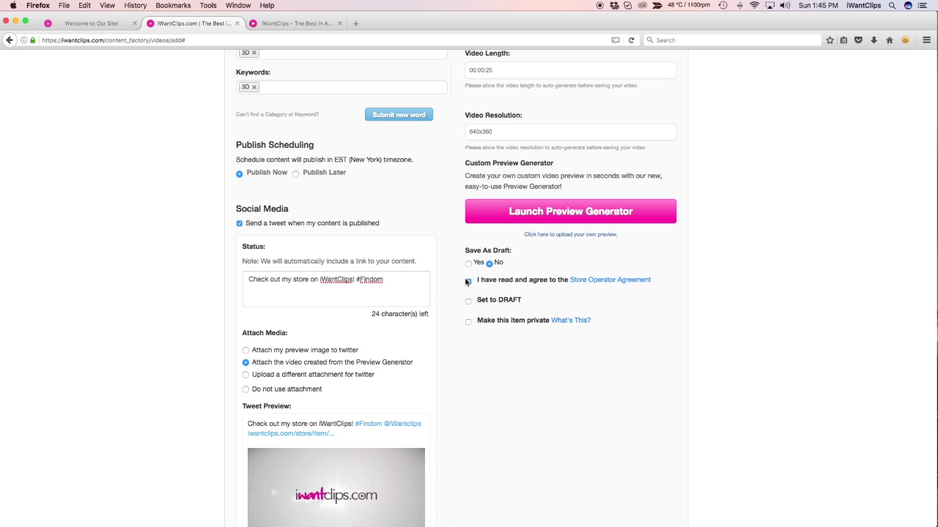
scroll(467, 284, "down", 3)
scroll(465, 284, "down", 1)
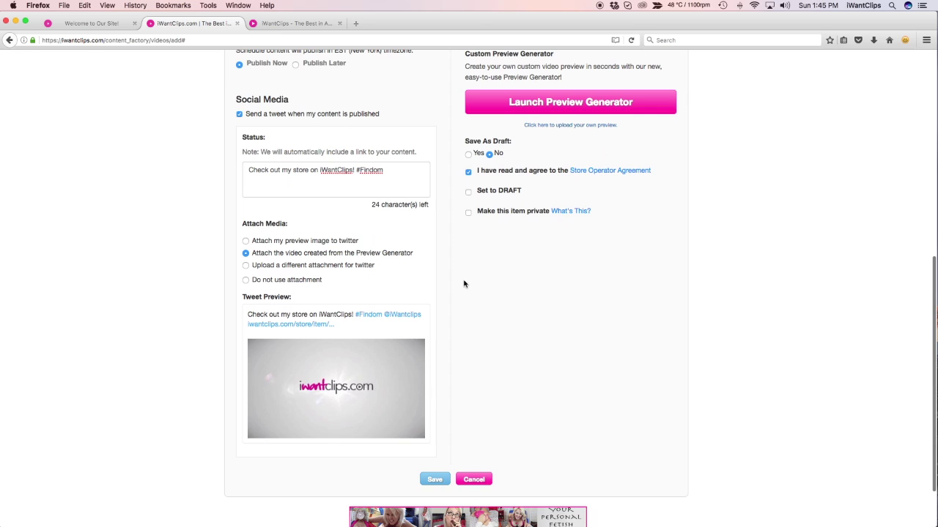
left_click(436, 479)
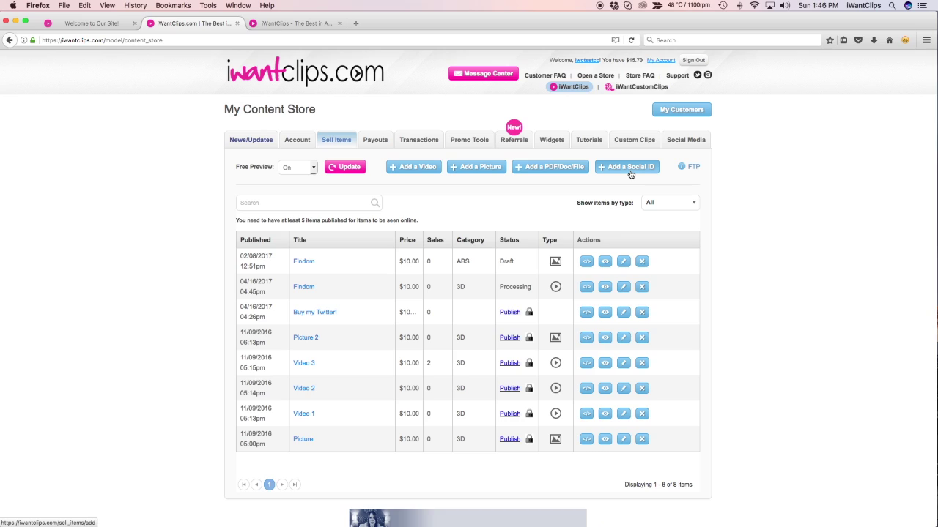
- Return to the iWantClips home page via the site logo
left_click(270, 79)
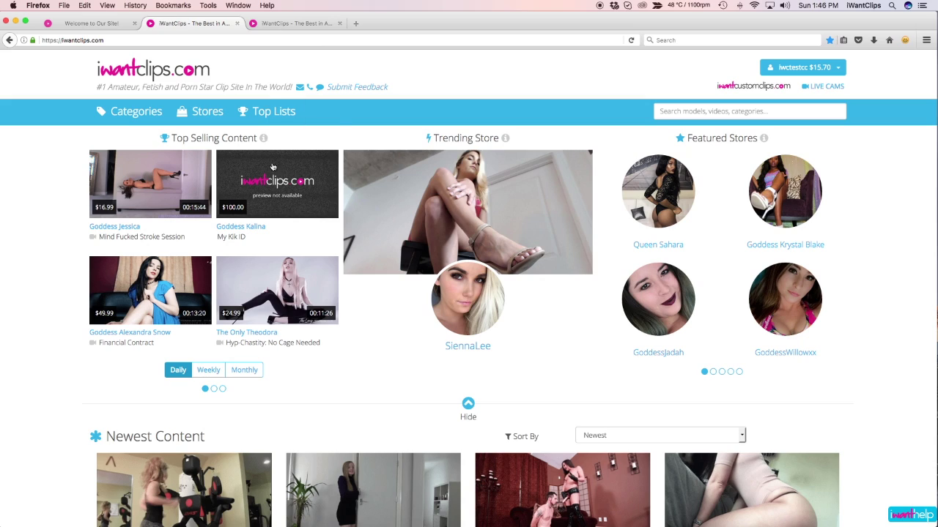
- Bring up the iWantHelp contact form from the bottom-right corner
left_click(900, 516)
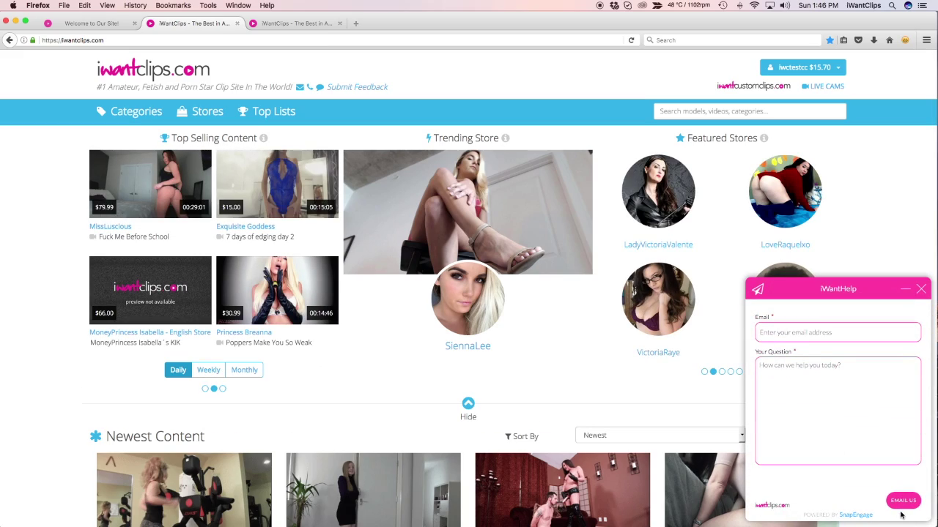